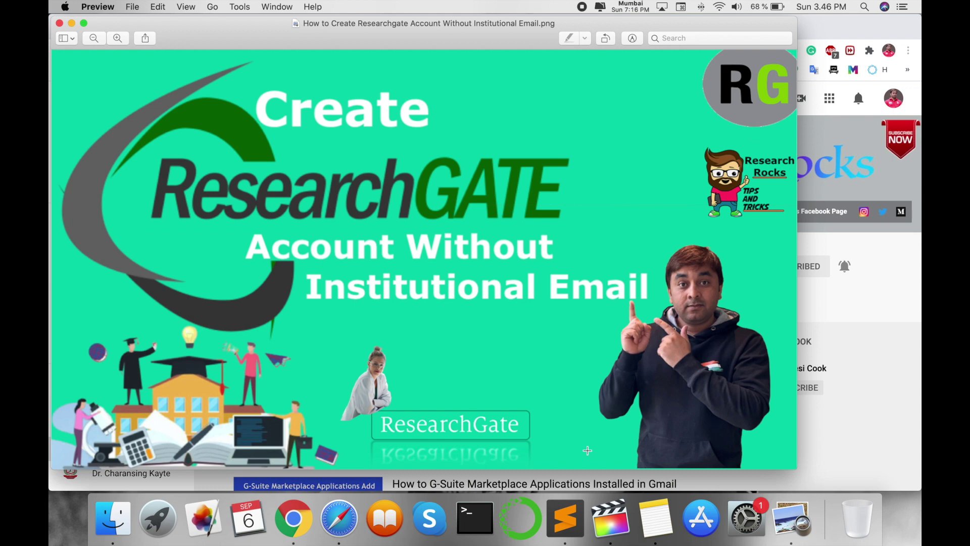
Open researchgate.net in a new Chrome tab and go to your own profile
left_click(875, 456)
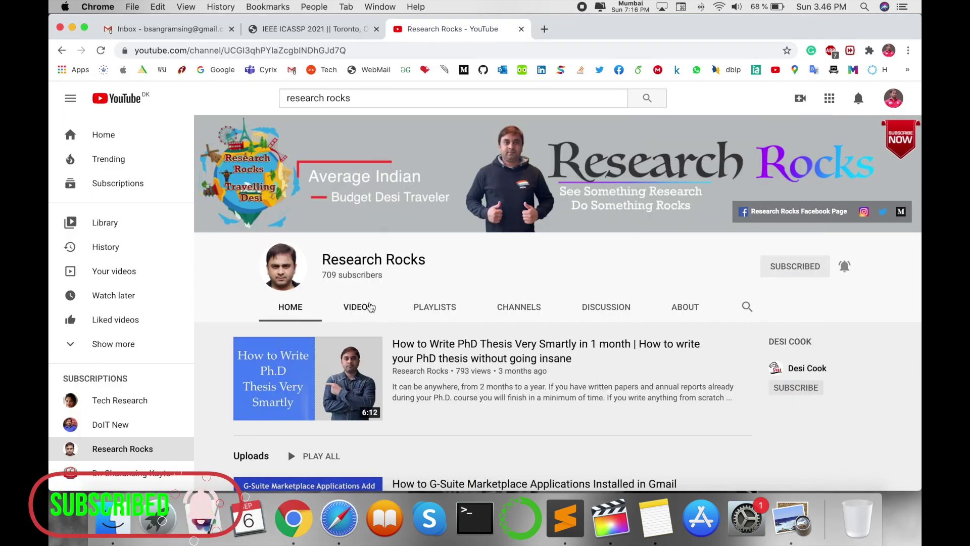
left_click(545, 29)
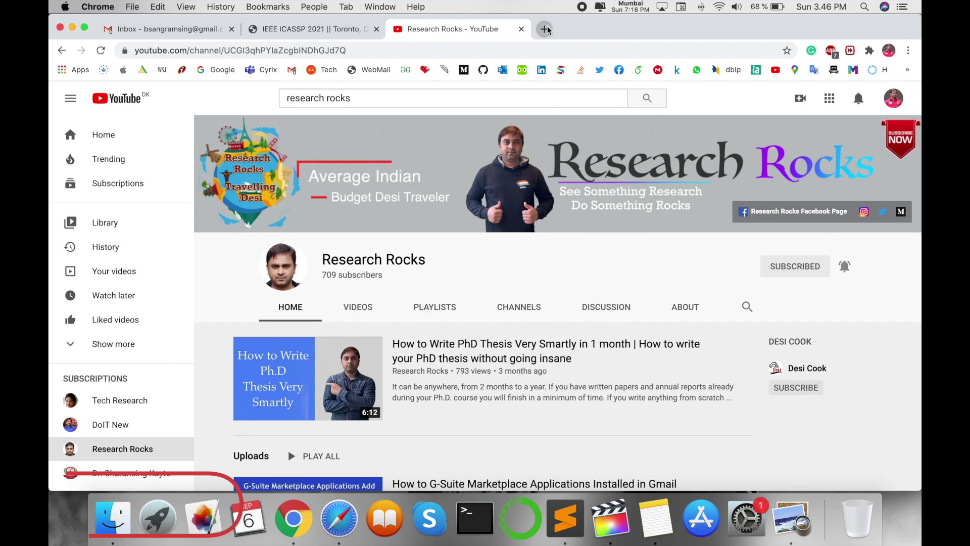
type("r")
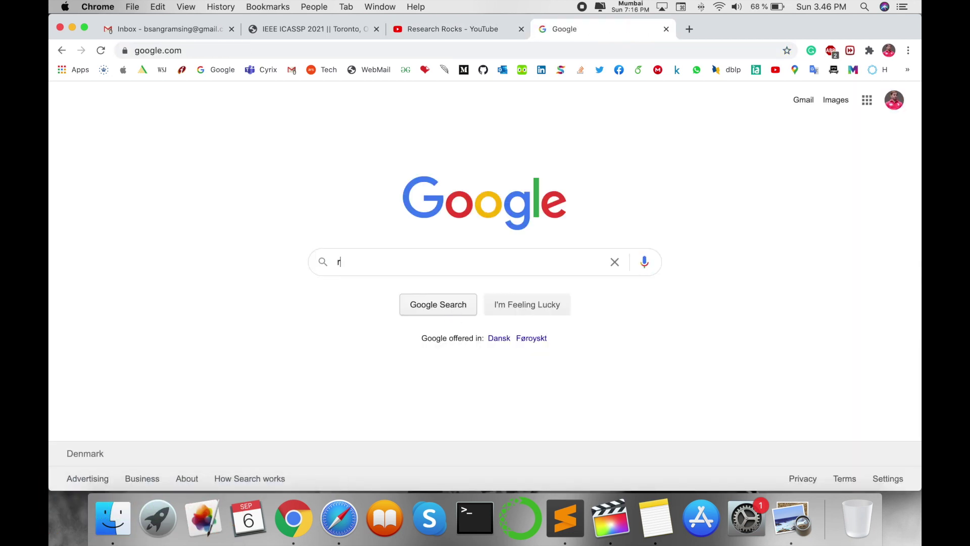
type("ese")
left_click(424, 284)
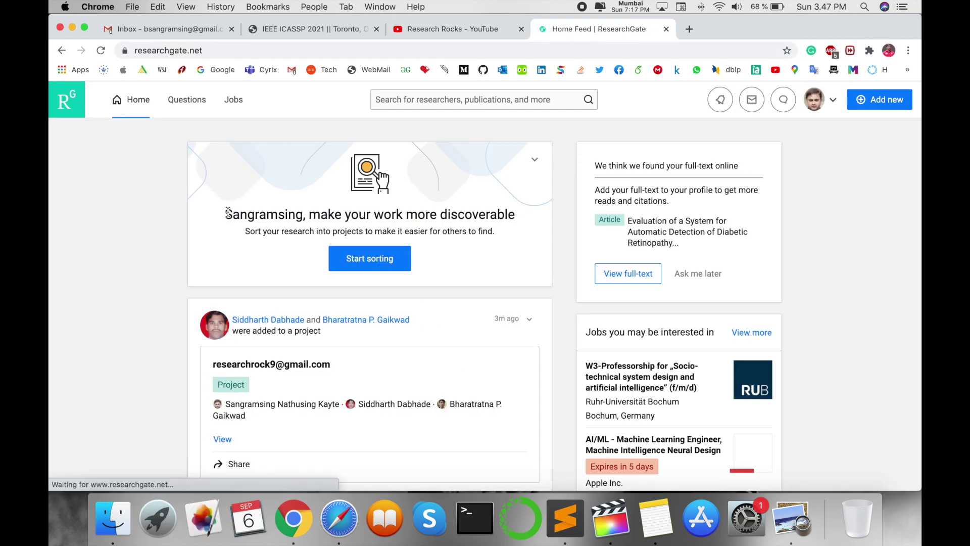
left_click(813, 100)
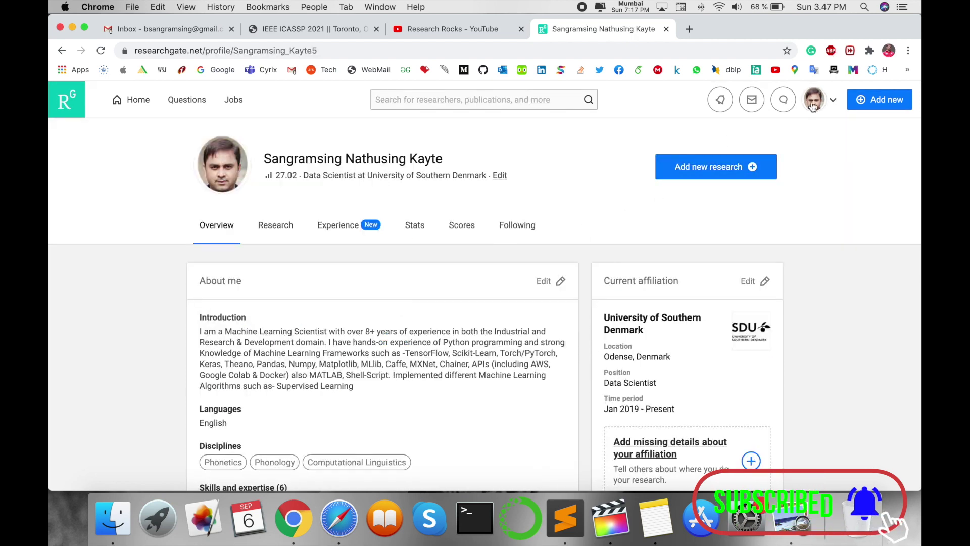
Nominate a colleague's Gmail address for a free account through Invite colleagues
left_click(834, 101)
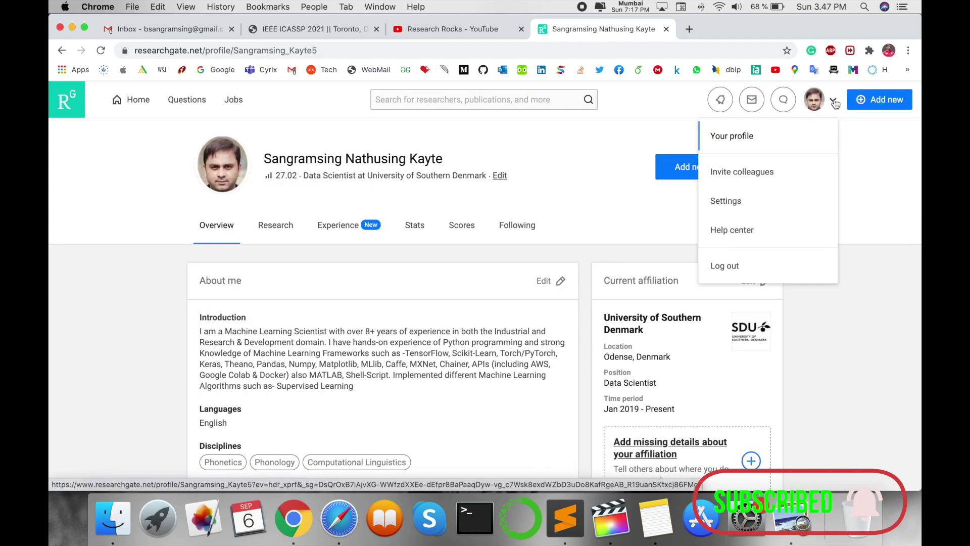
left_click(764, 175)
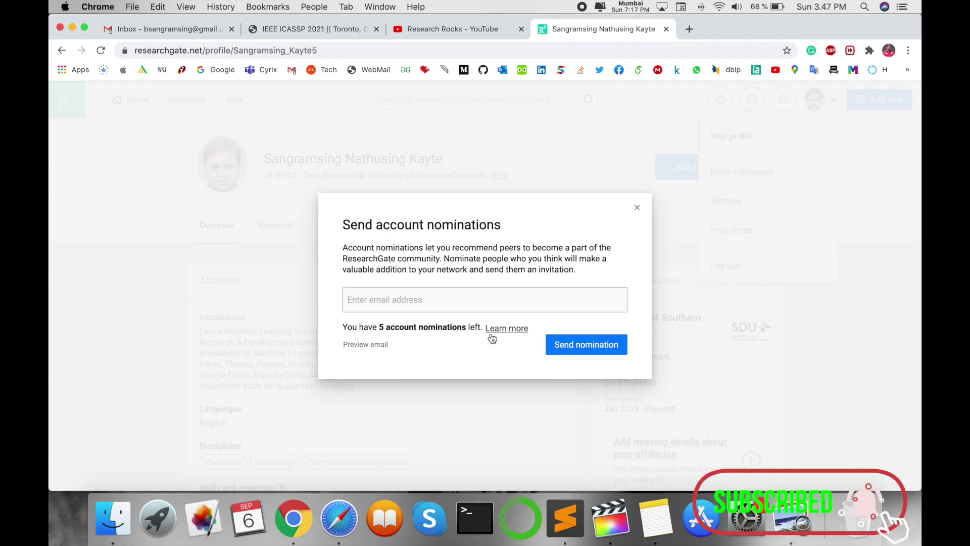
left_click(421, 303)
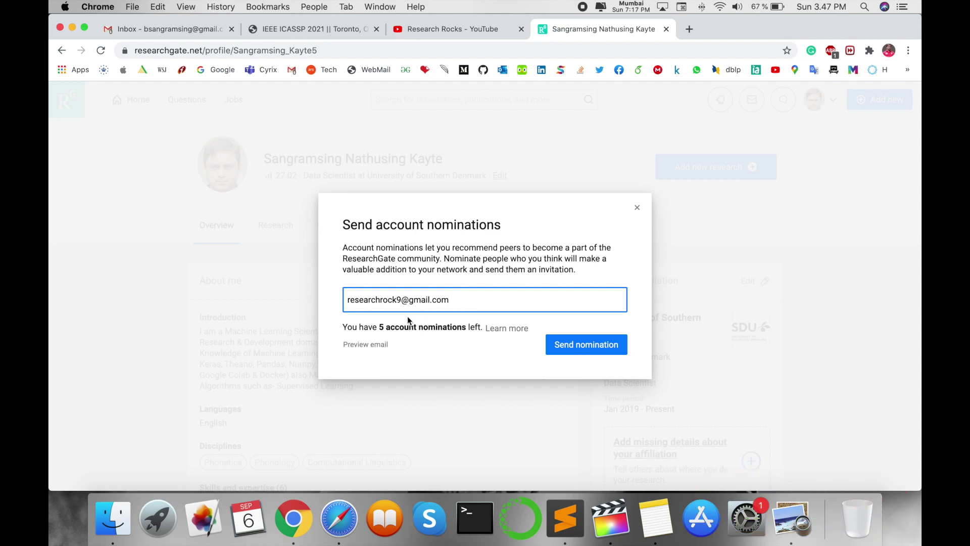
left_click(576, 344)
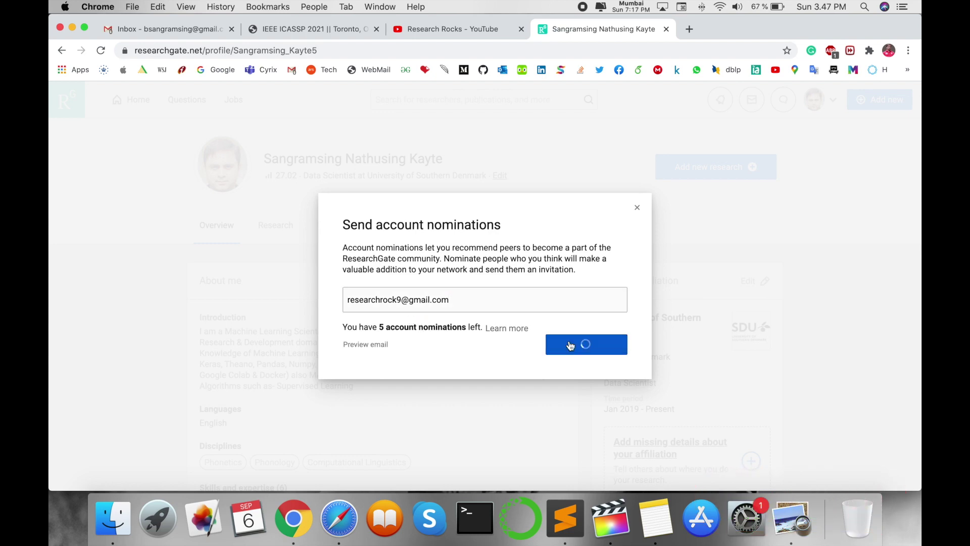
Accept the invitation in the ResearchGate nomination email from the Gmail inbox in a new tab
left_click(690, 29)
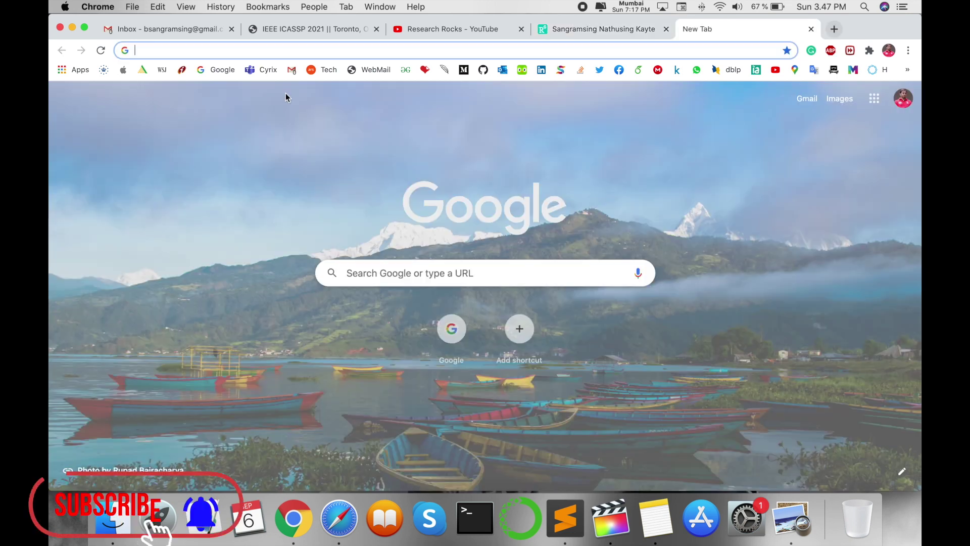
left_click(291, 70)
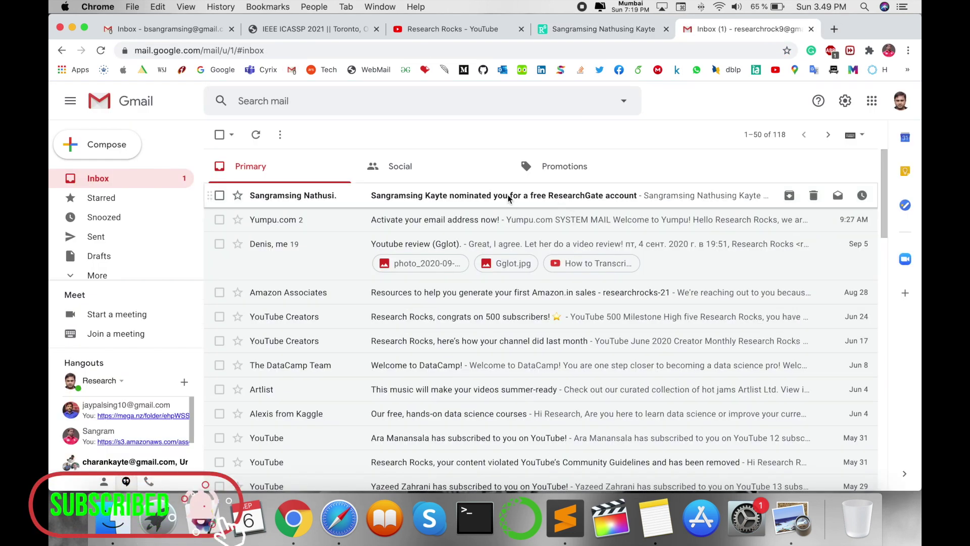
left_click(501, 196)
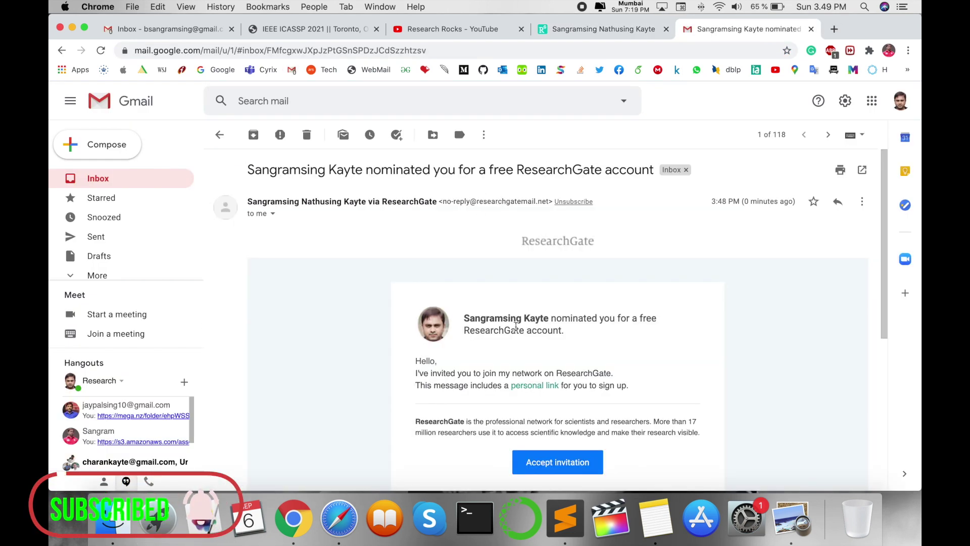
scroll(517, 332, "down", 5)
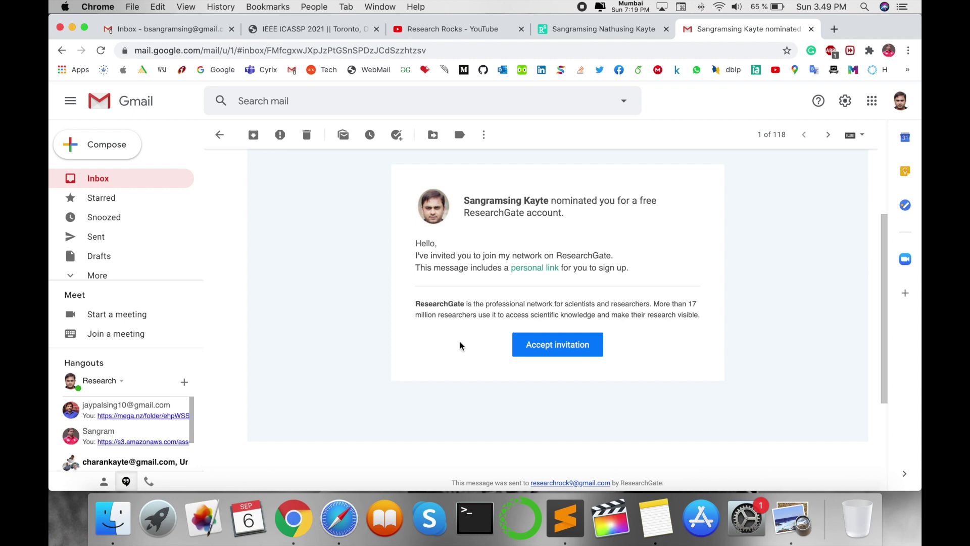
scroll(461, 347, "up", 3)
left_click(584, 402)
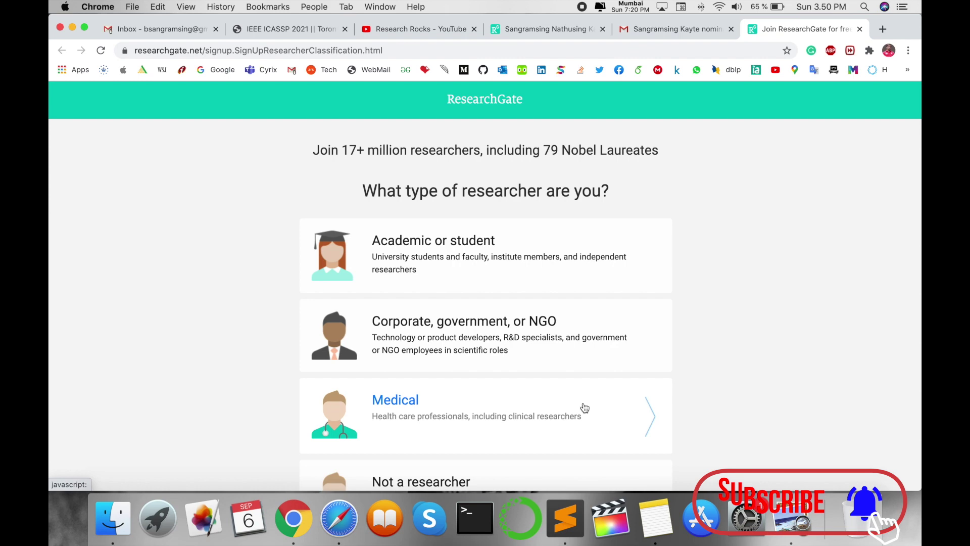
scroll(585, 409, "down", 5)
Join free as a scientific researcher with name, email and password, accepting the terms
left_click(464, 323)
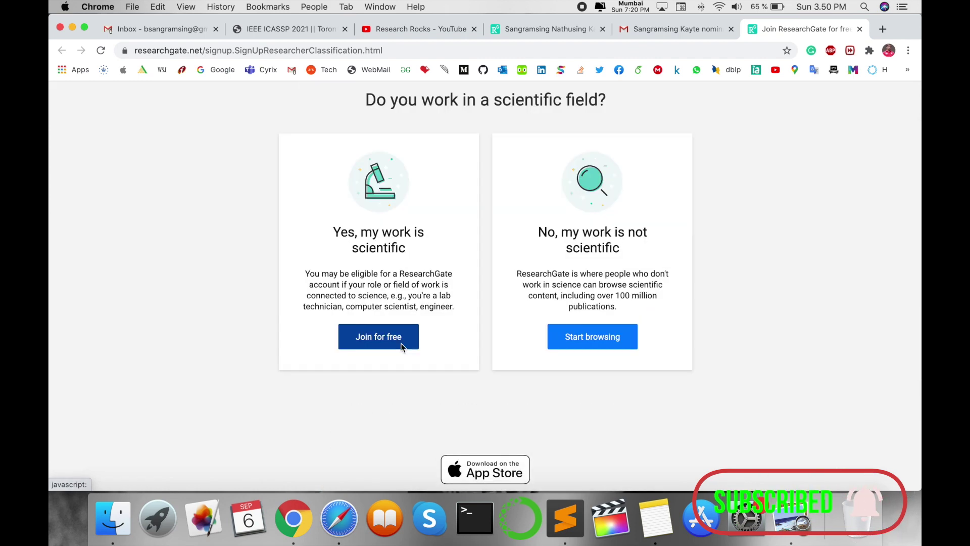
left_click(383, 340)
left_click(390, 239)
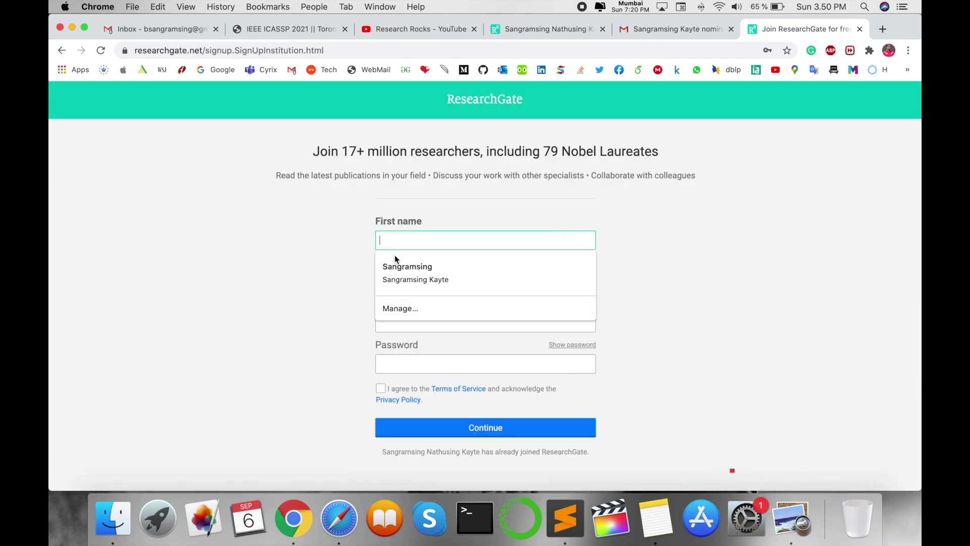
type("r")
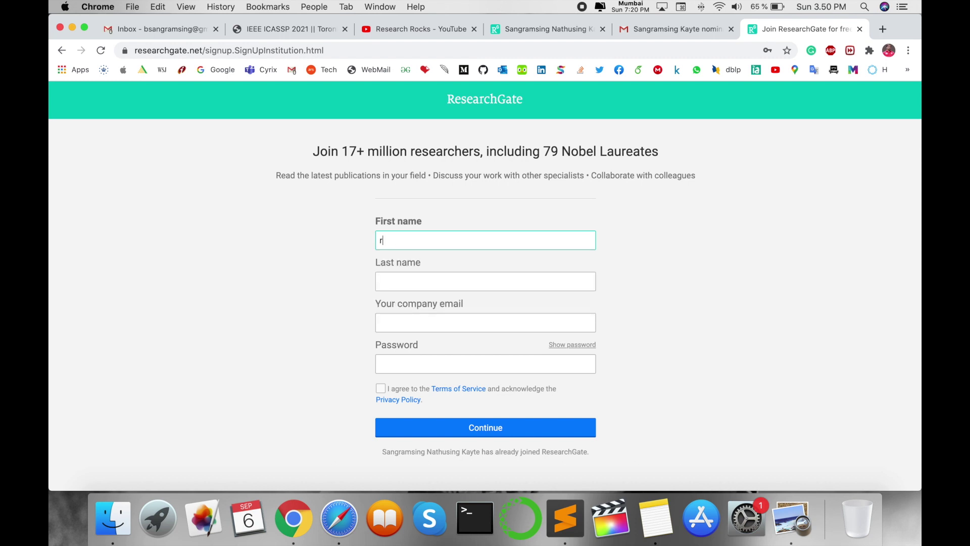
type("earch")
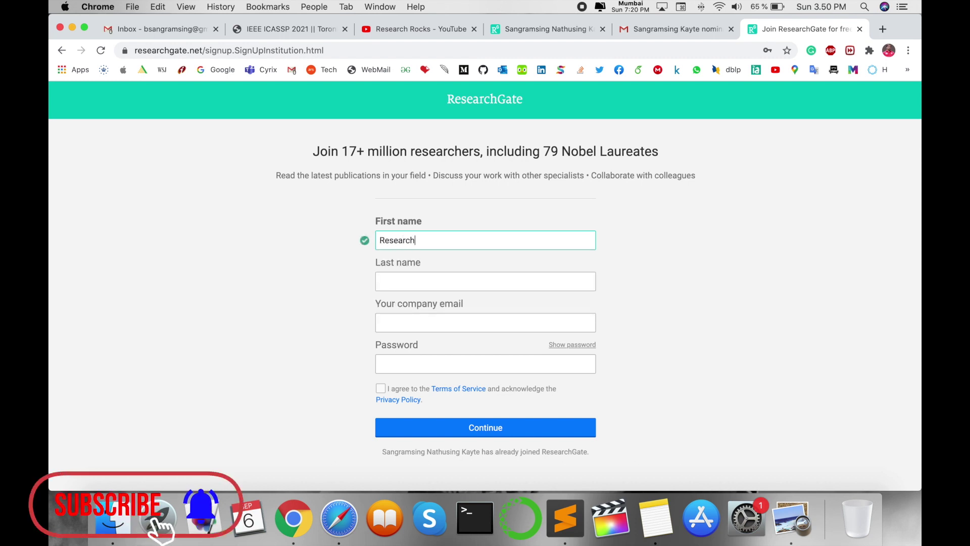
key("Tab")
type("Rocks")
key("Tab")
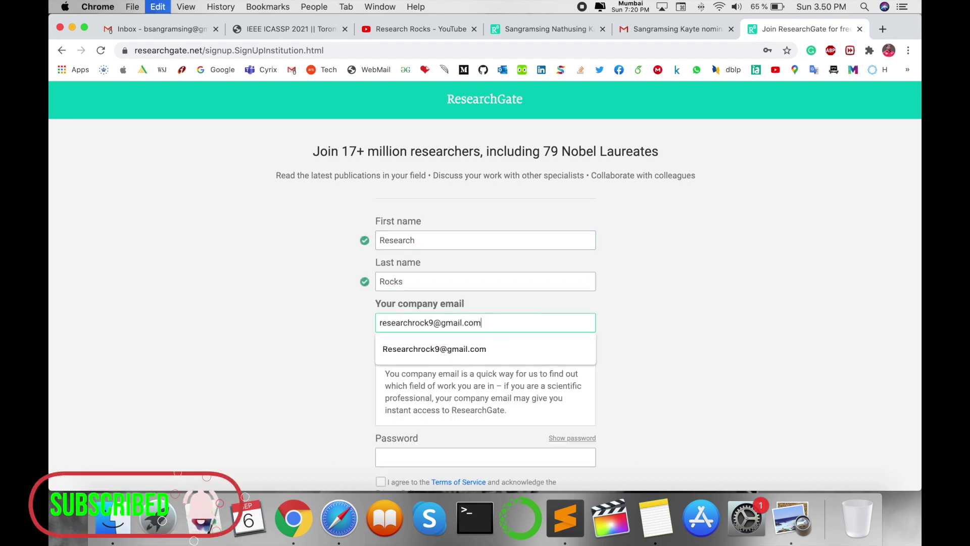
left_click(317, 379)
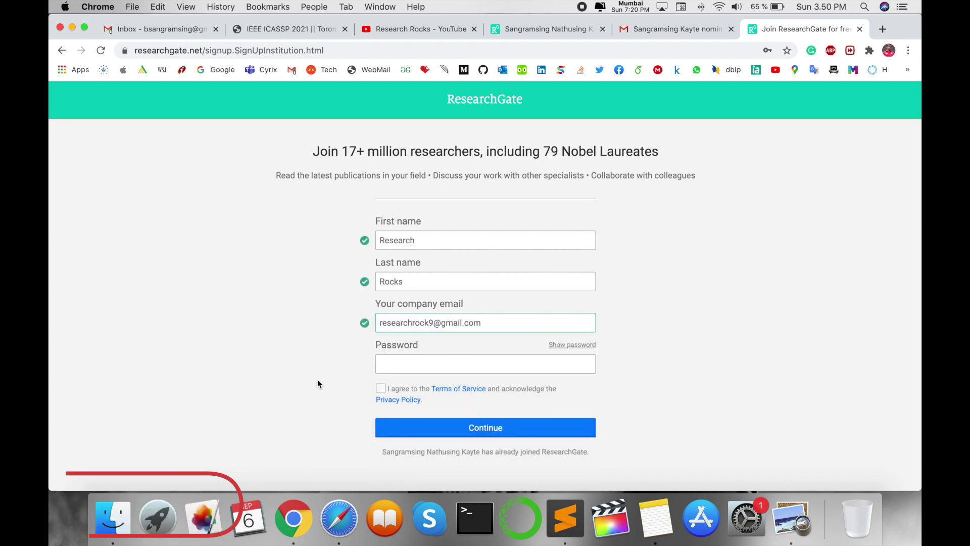
left_click(417, 364)
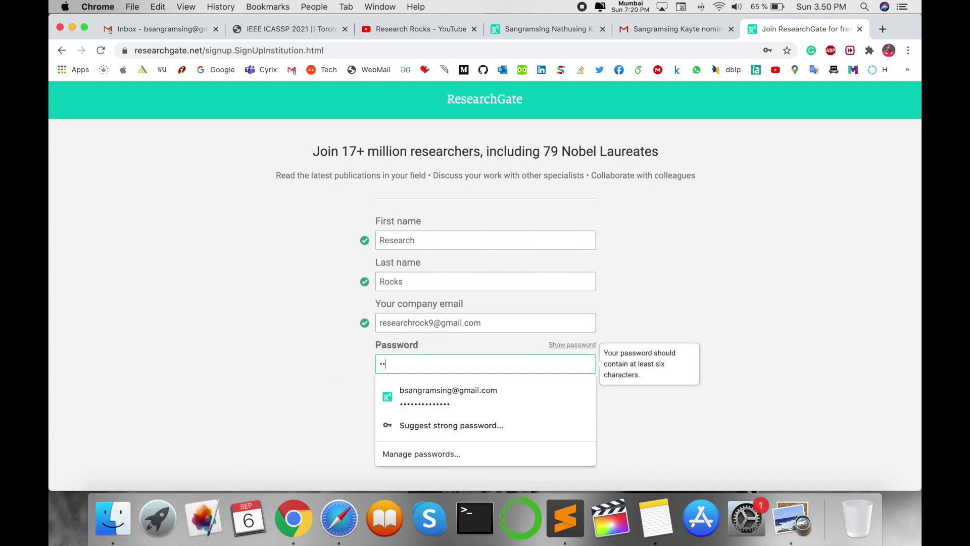
type("•")
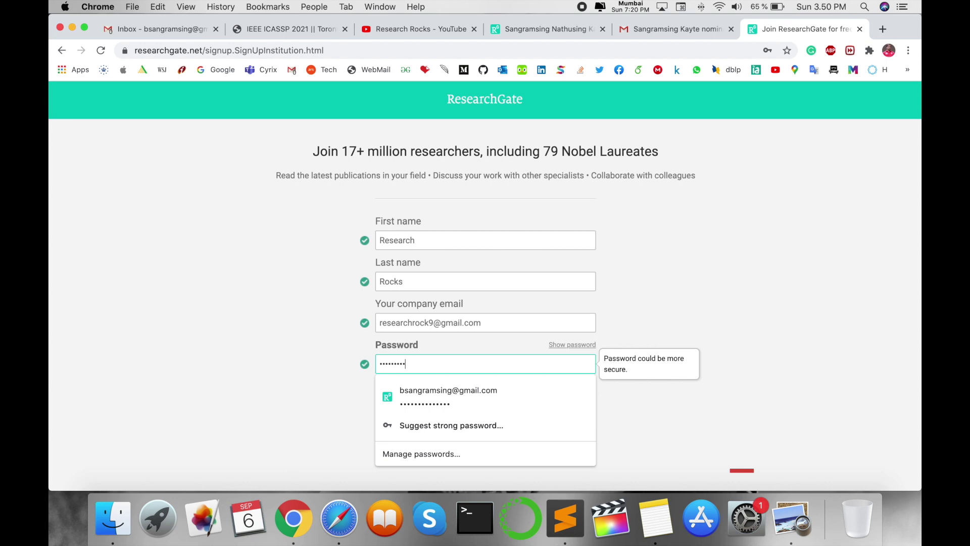
type("•")
left_click(266, 390)
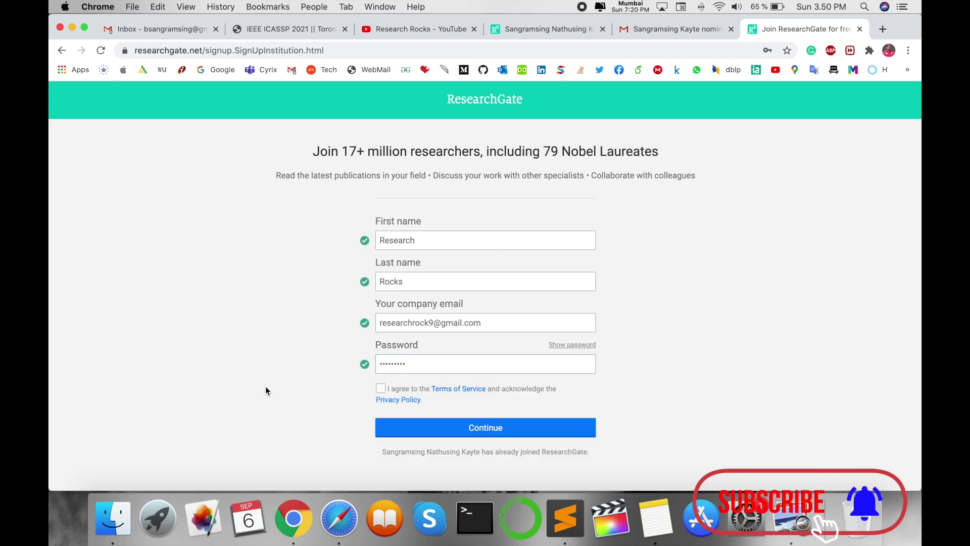
left_click(381, 388)
left_click(485, 427)
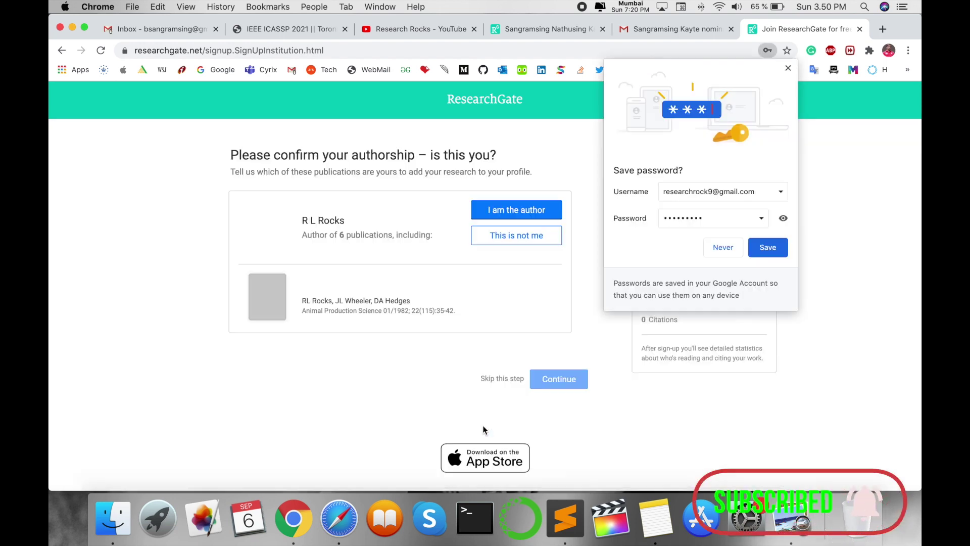
Decline saving the password and skip adding publications to the profile
left_click(723, 247)
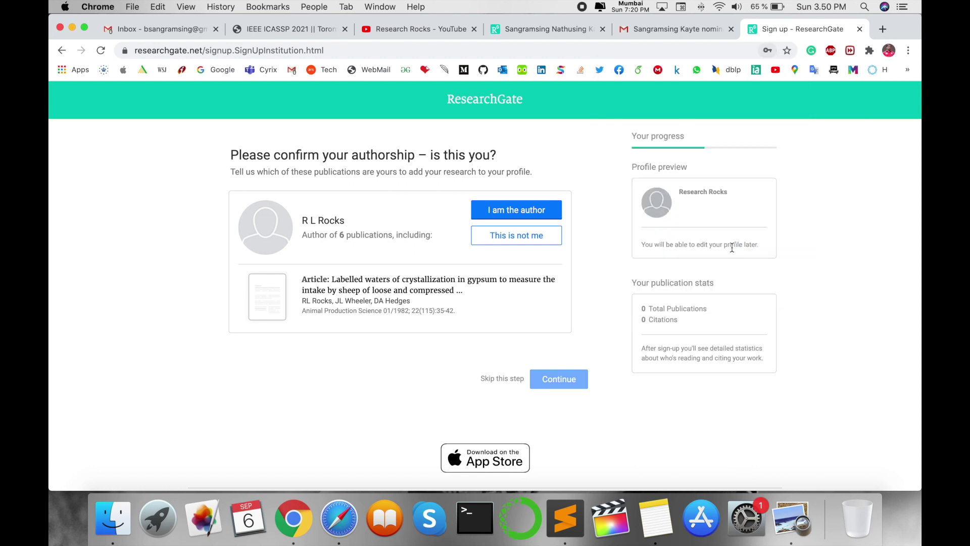
left_click(502, 378)
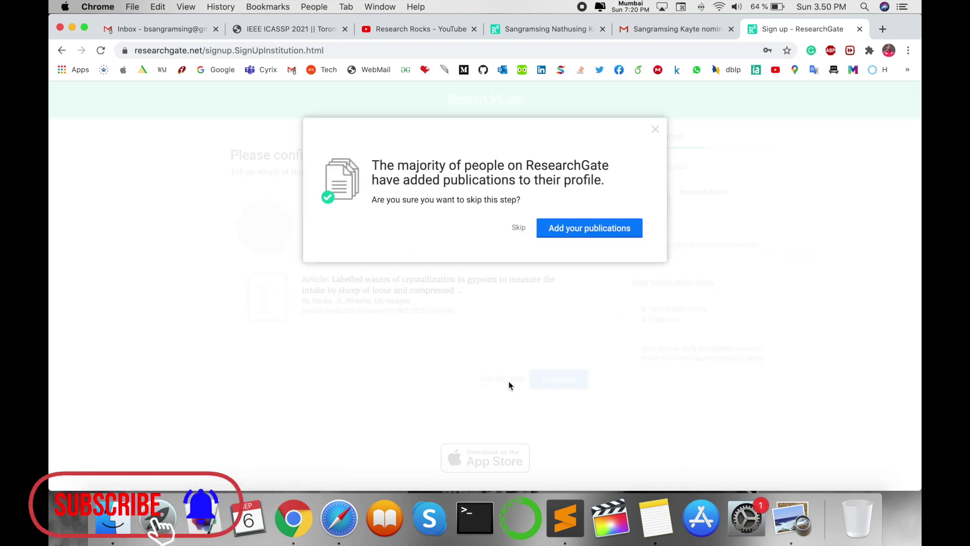
left_click(518, 227)
Request the free account with PhD, prior publications, and description 'Hello I am Researcher'
left_click(322, 226)
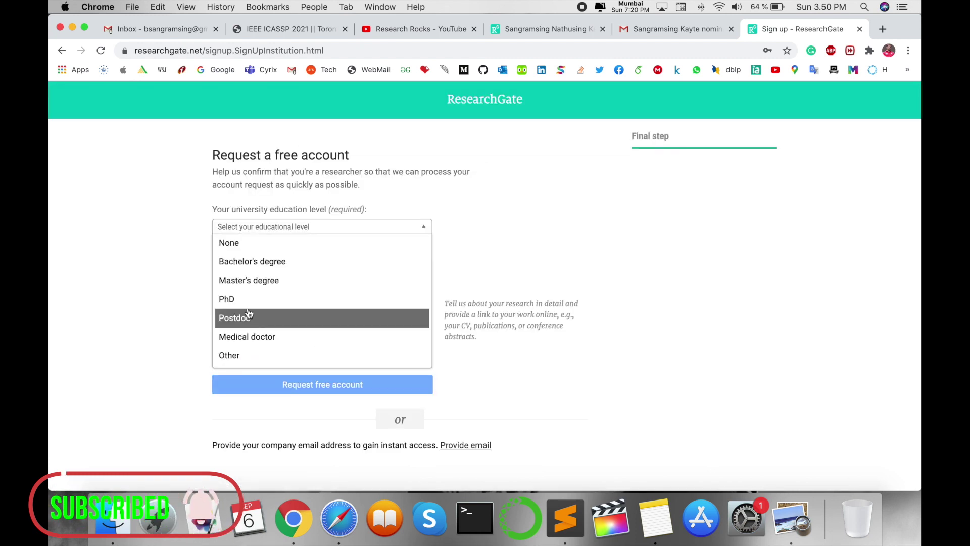
left_click(281, 318)
left_click(284, 267)
left_click(258, 315)
left_click(257, 324)
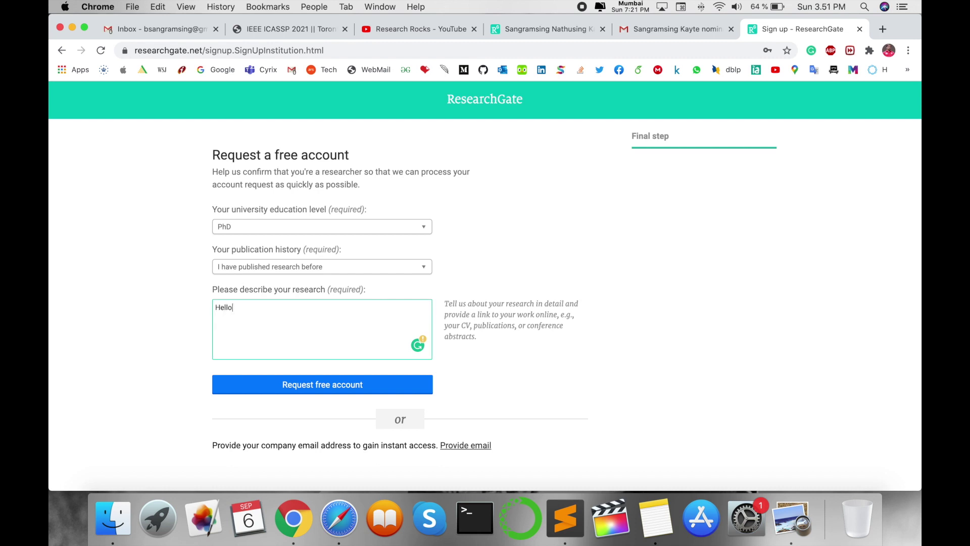
type("am Re")
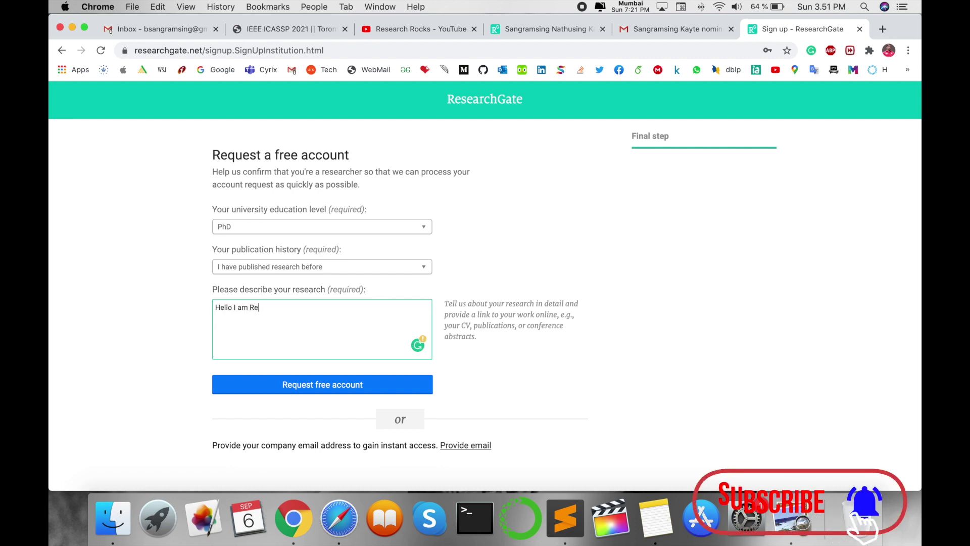
type("search S")
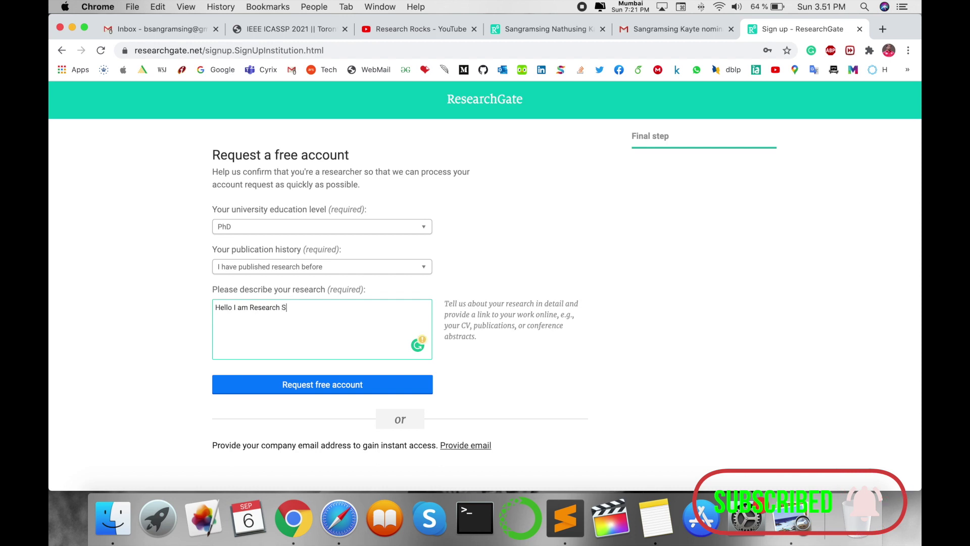
type("dunte")
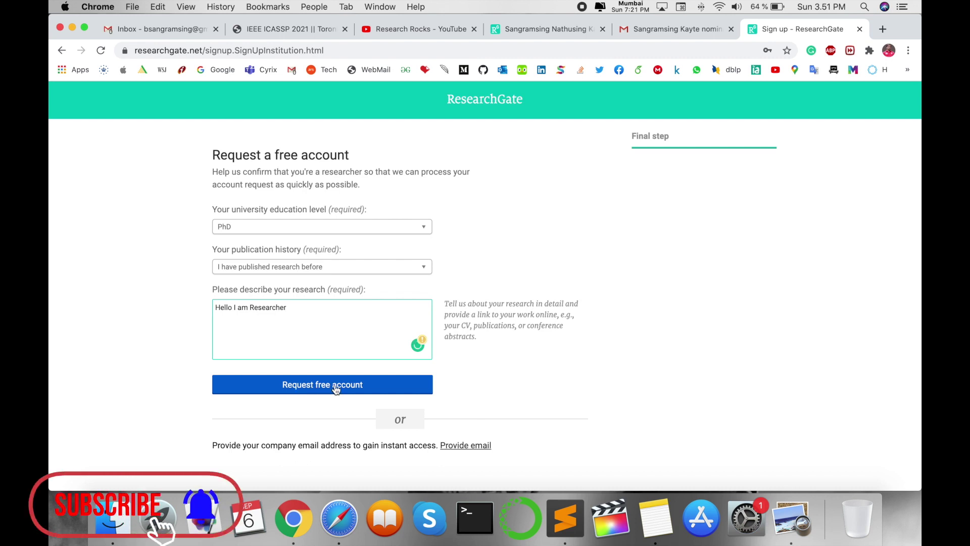
left_click(350, 387)
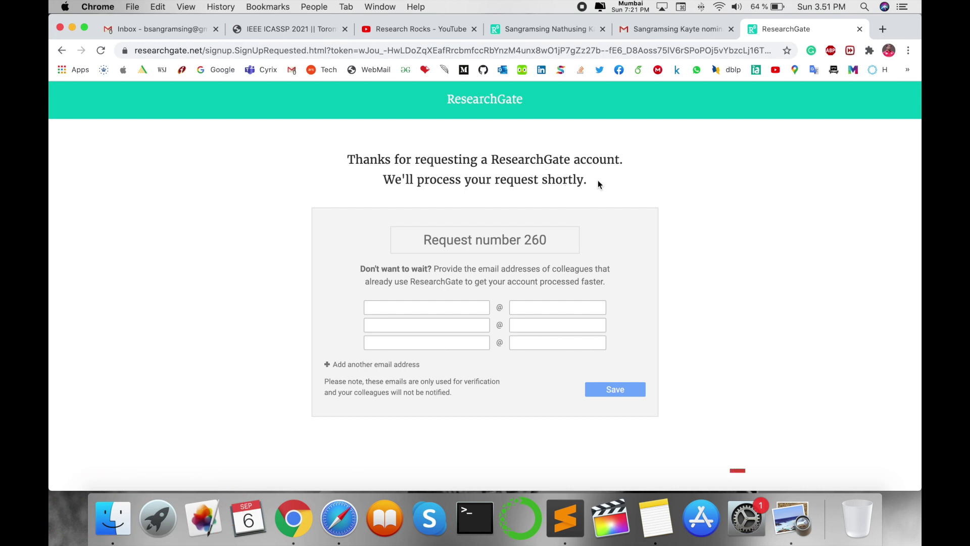
Highlight the 'Thanks for requesting' message, then switch to the Gmail nomination email tab
left_click_drag(598, 180, 308, 162)
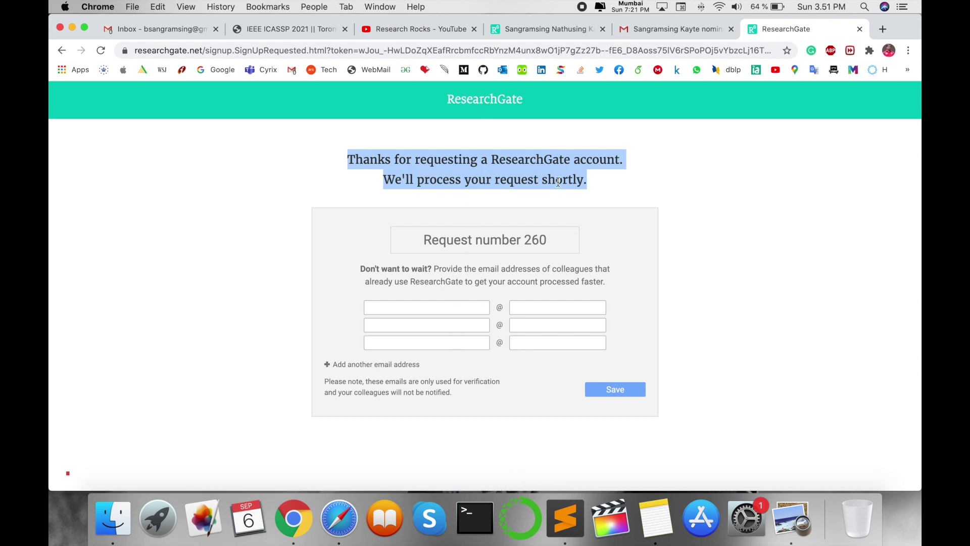
left_click(675, 30)
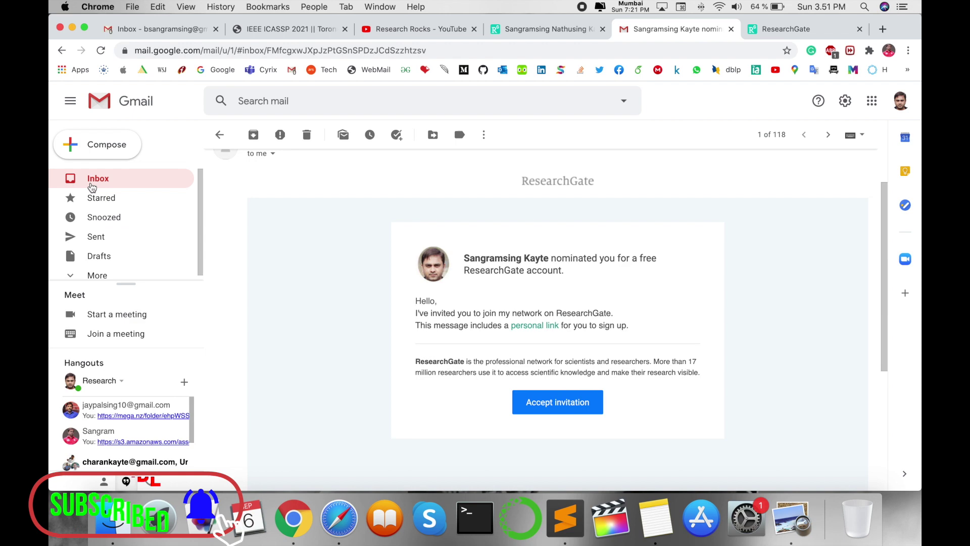
Reload the Gmail inbox, check Social, Promotions and Primary, then return to the ResearchGate confirmation
left_click(92, 186)
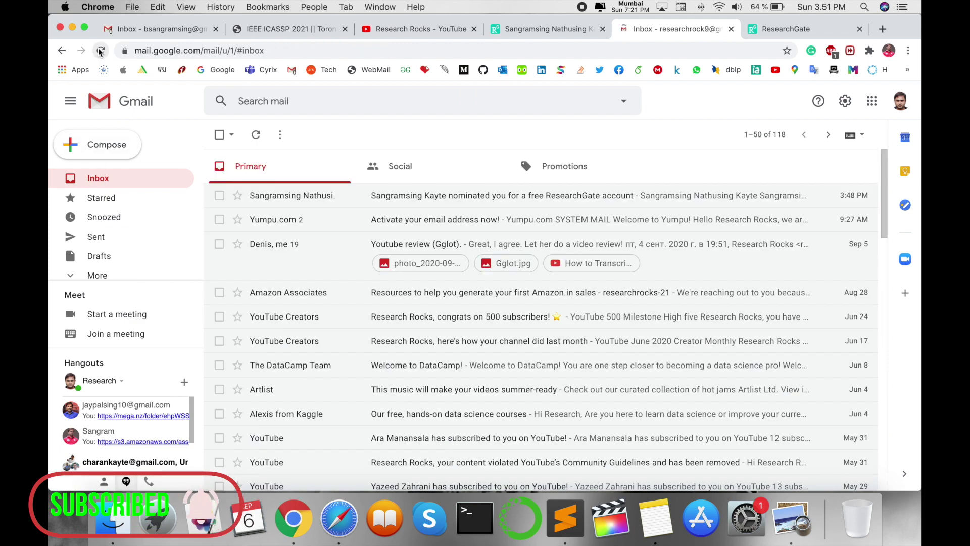
key("super+r")
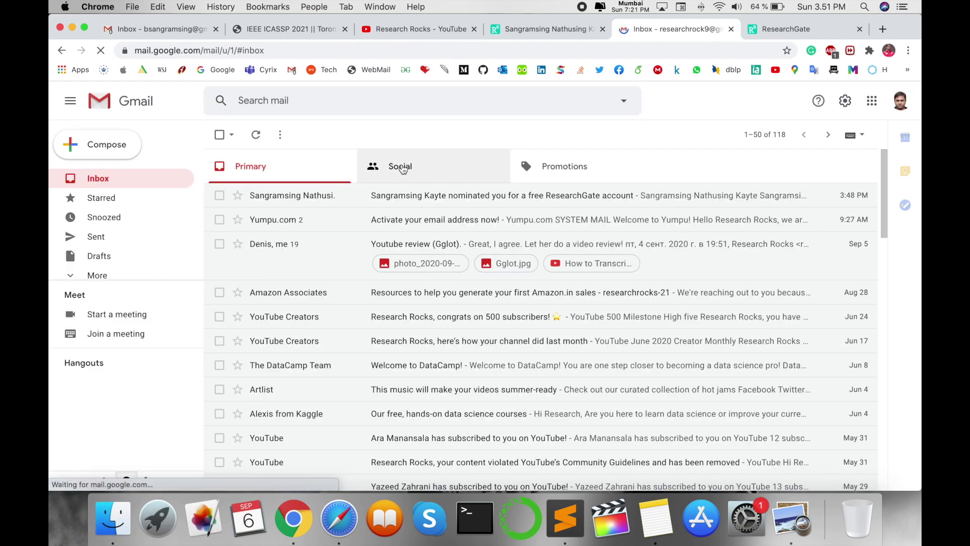
left_click(402, 169)
left_click(611, 167)
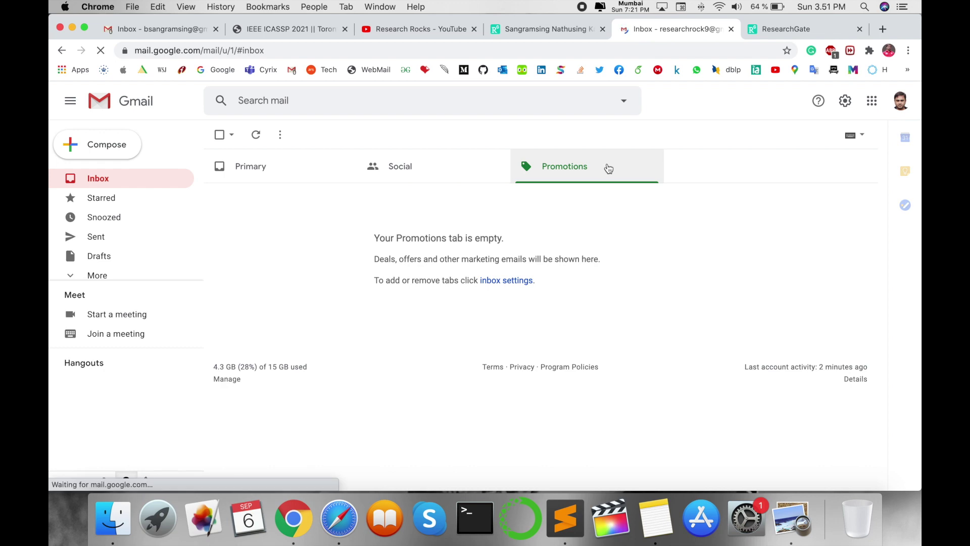
left_click(320, 174)
left_click(787, 29)
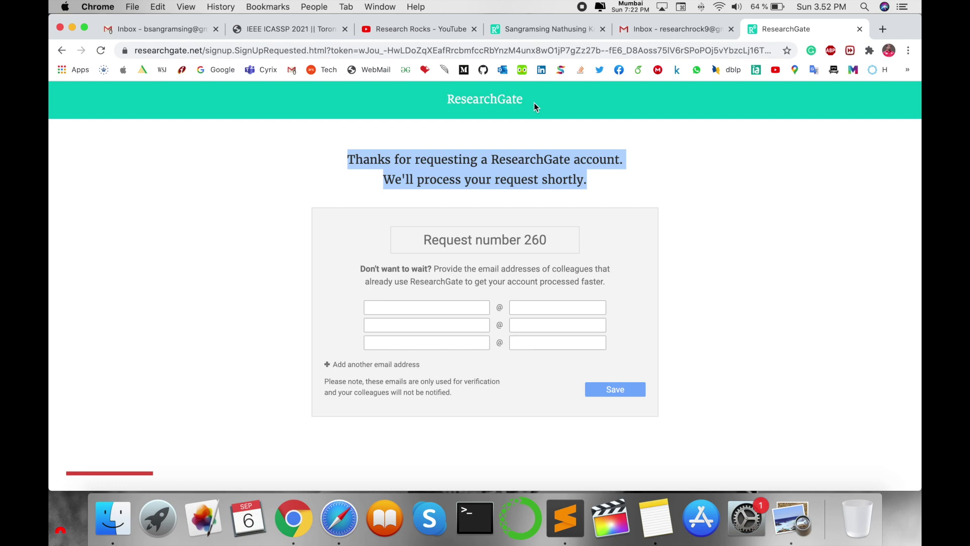
Switch to the tab showing the researcher's public profile, viewed signed out
left_click(561, 33)
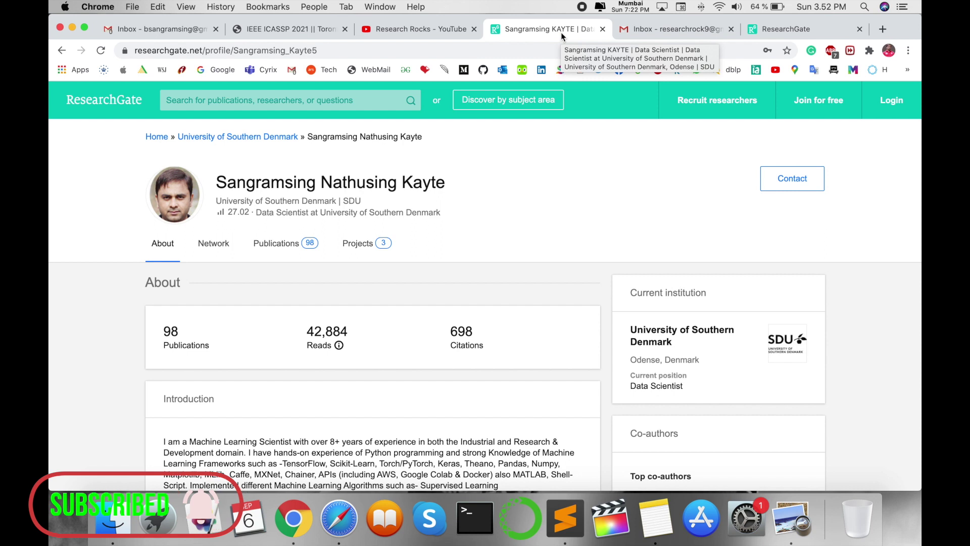
Log in to ResearchGate with the autofilled Gmail email and password
left_click(897, 99)
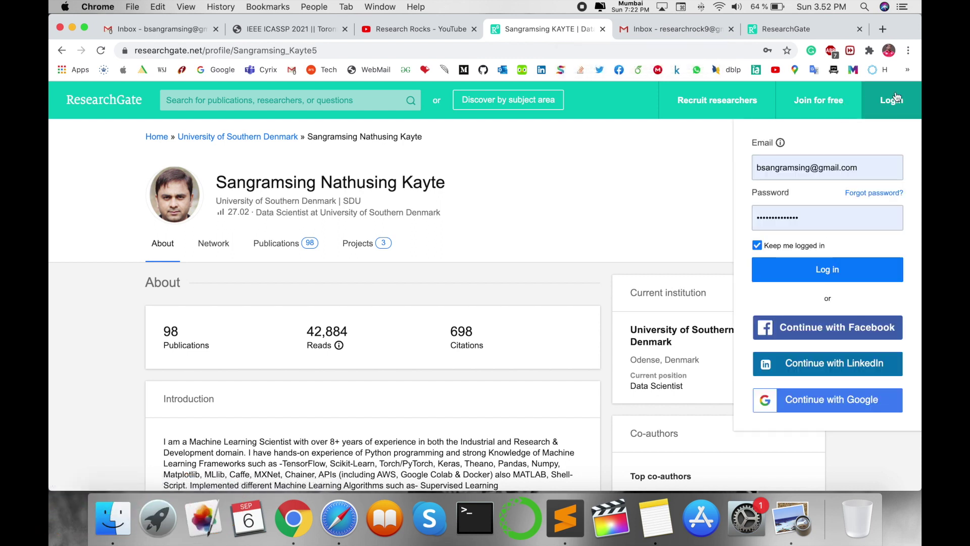
left_click(758, 168)
left_click_drag(758, 168, 864, 168)
key("Right")
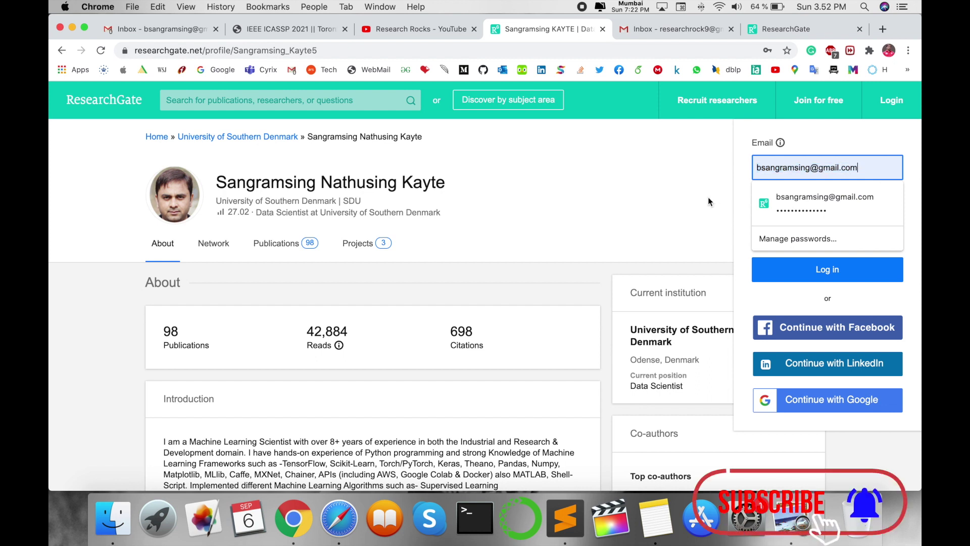
left_click(708, 196)
left_click(896, 99)
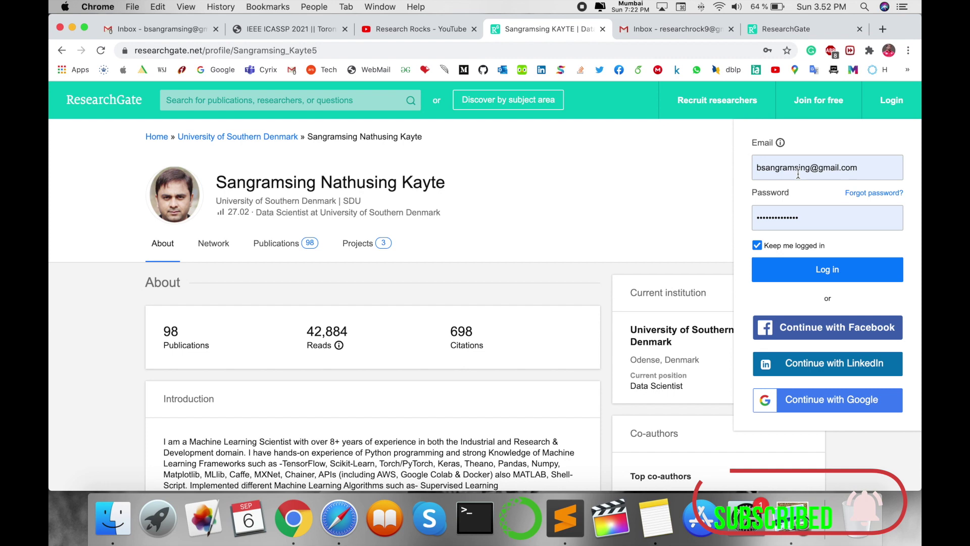
left_click(816, 270)
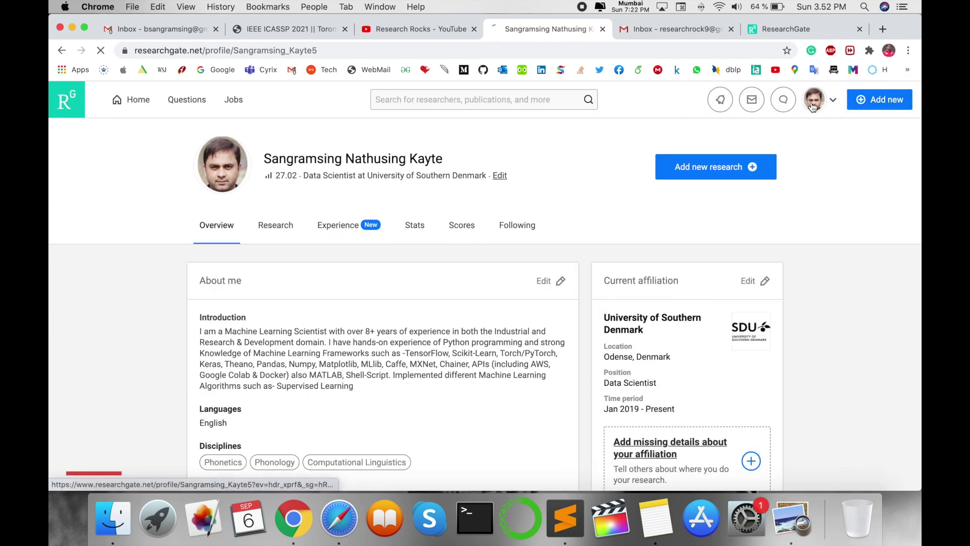
Review your profile from the account menu, then switch to the Research Rocks YouTube tab
left_click(814, 99)
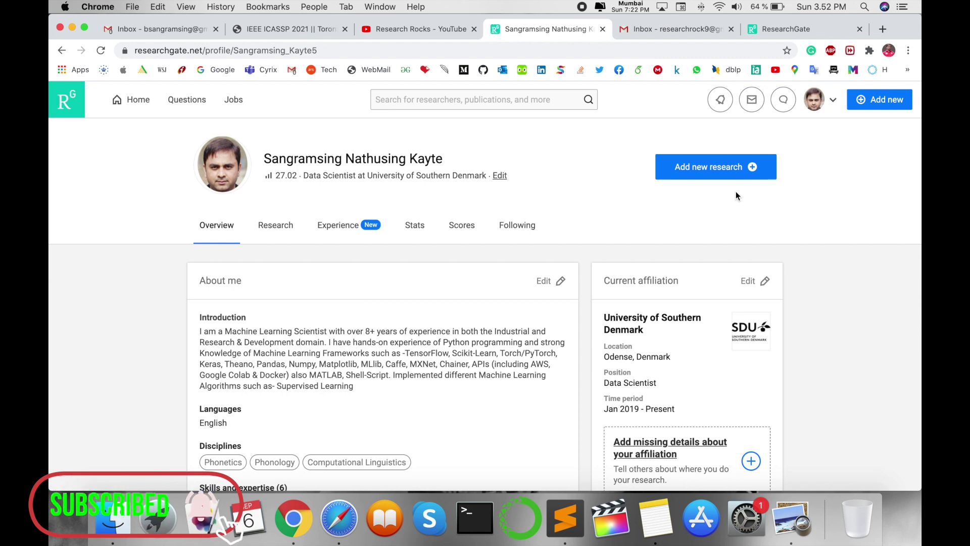
left_click(832, 99)
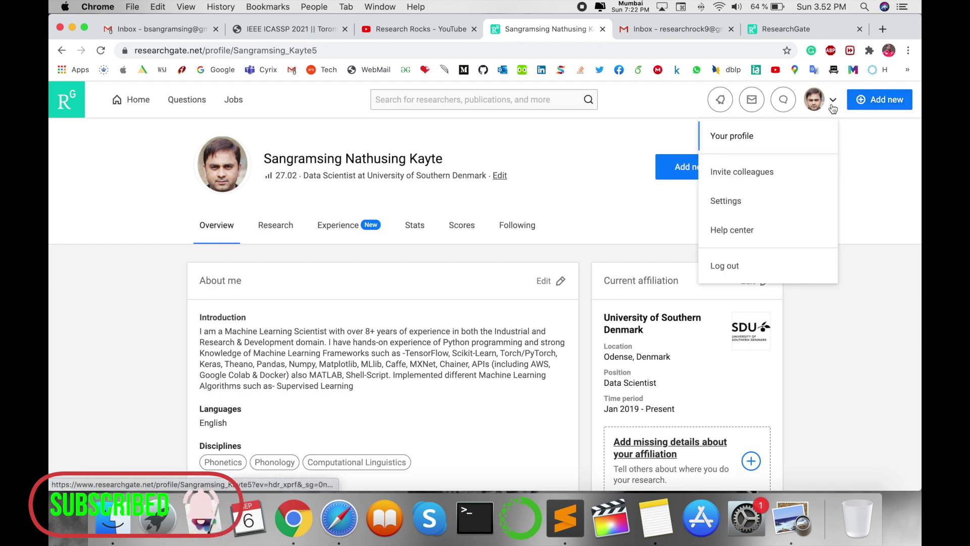
left_click(728, 139)
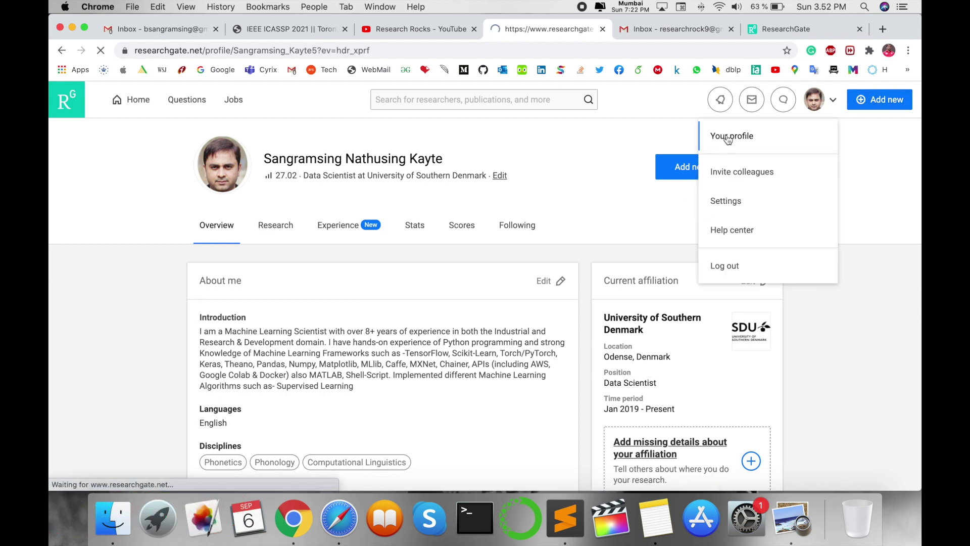
scroll(385, 296, "down", 8)
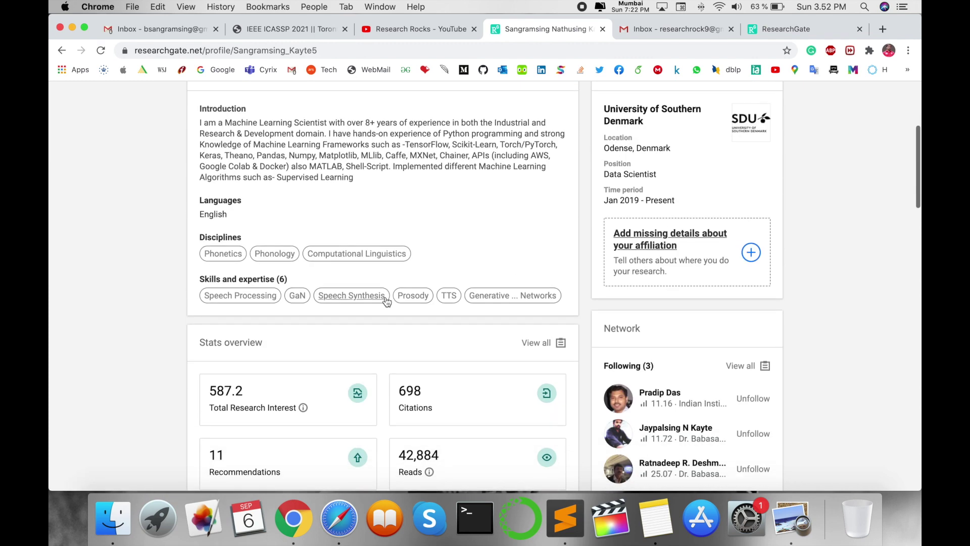
scroll(386, 296, "down", 3)
scroll(386, 297, "up", 12)
scroll(386, 296, "down", 1)
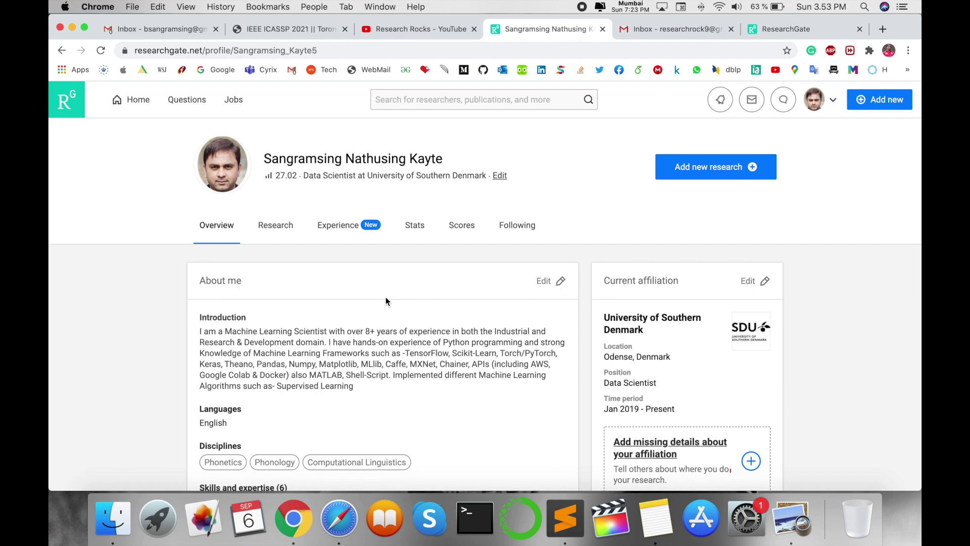
left_click(421, 29)
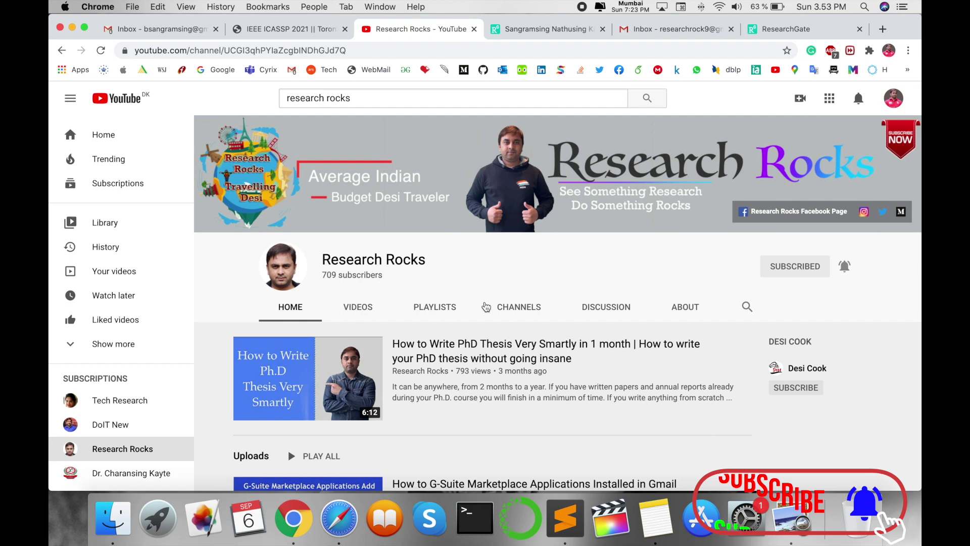